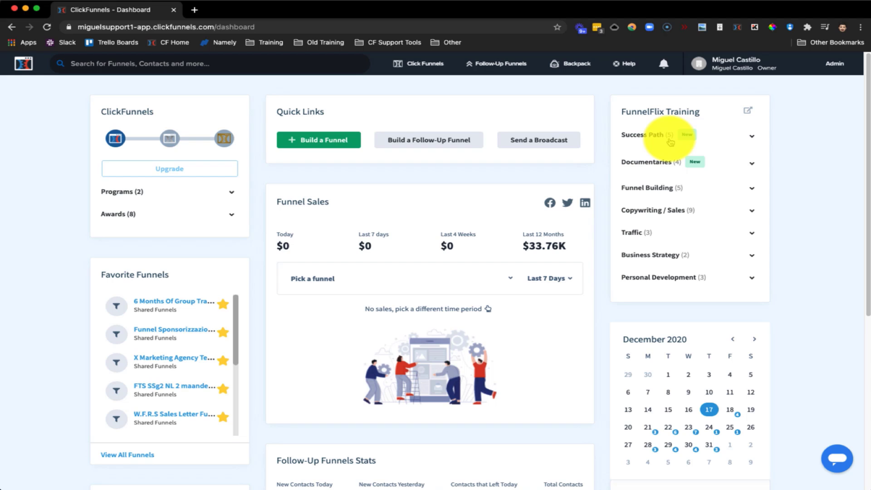
Open Account Settings from the profile name dropdown in the top bar.
{"action": "left_click", "coordinate": [733, 68]}
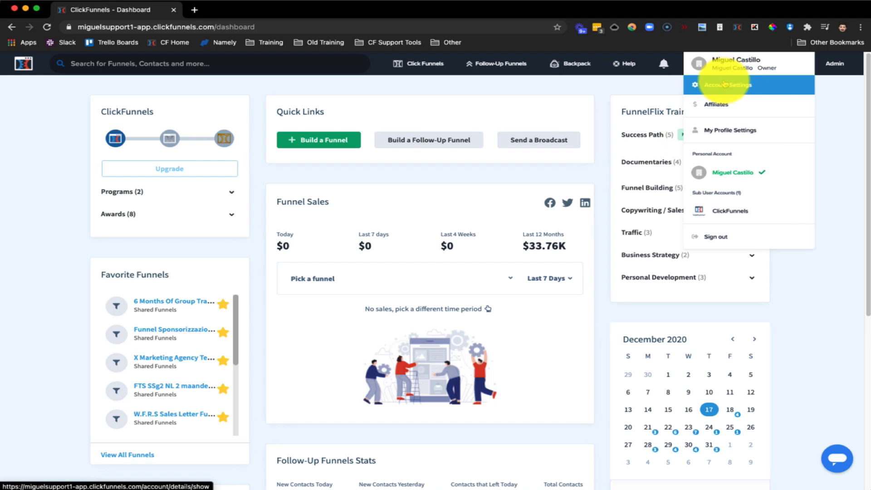
{"action": "left_click", "coordinate": [726, 84]}
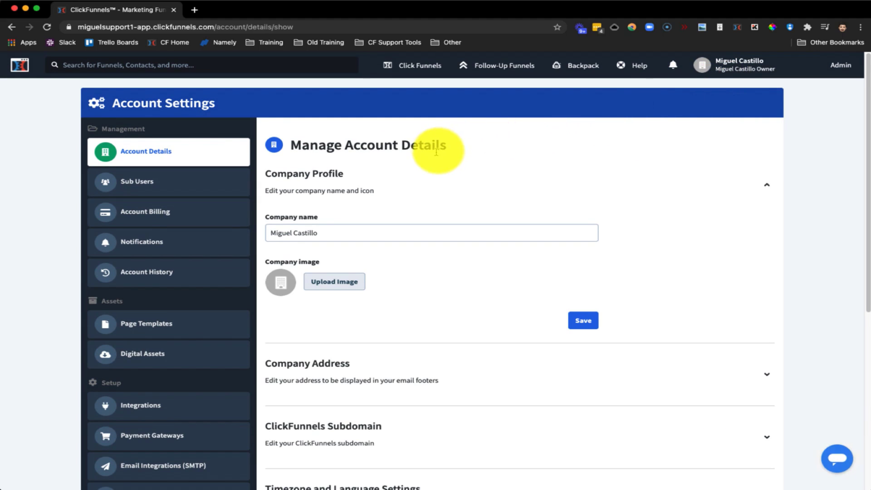
{"action": "scroll", "coordinate": [203, 232], "scroll_direction": "down", "scroll_amount": 2}
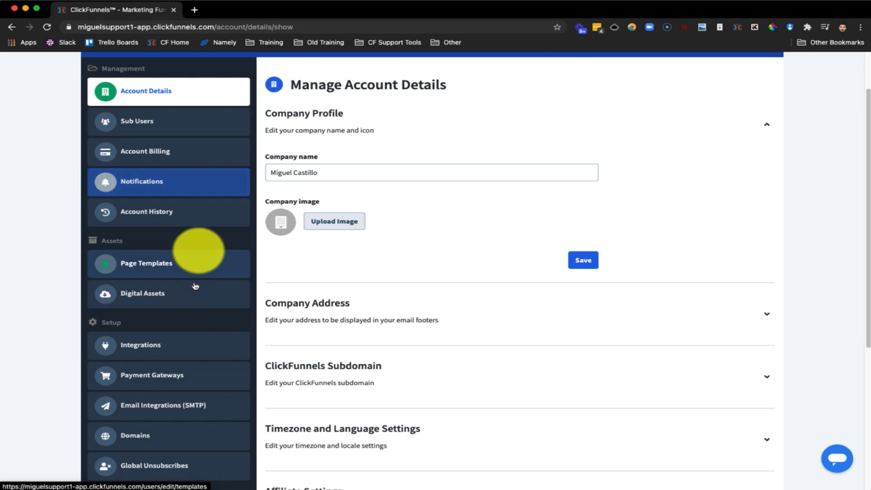
Go to Payment Gateways to list the seven connected gateways, including Stripe and PayPal.
{"action": "left_click", "coordinate": [151, 384]}
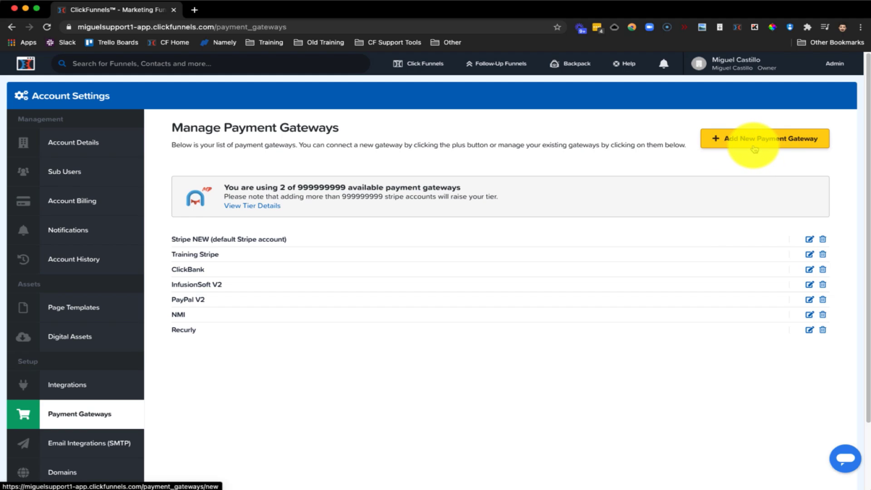
Start adding a gateway to show options like ClickBank, Stripe, PayPal V2 and Blue Snap.
{"action": "left_click", "coordinate": [754, 148]}
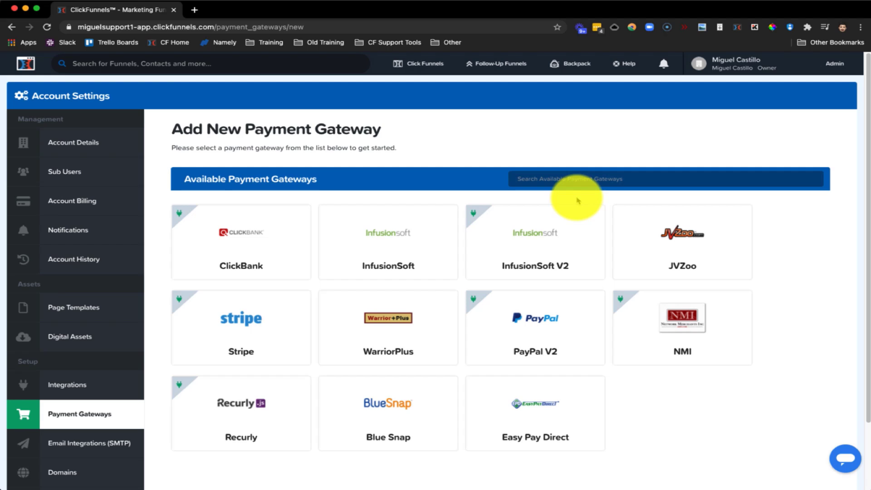